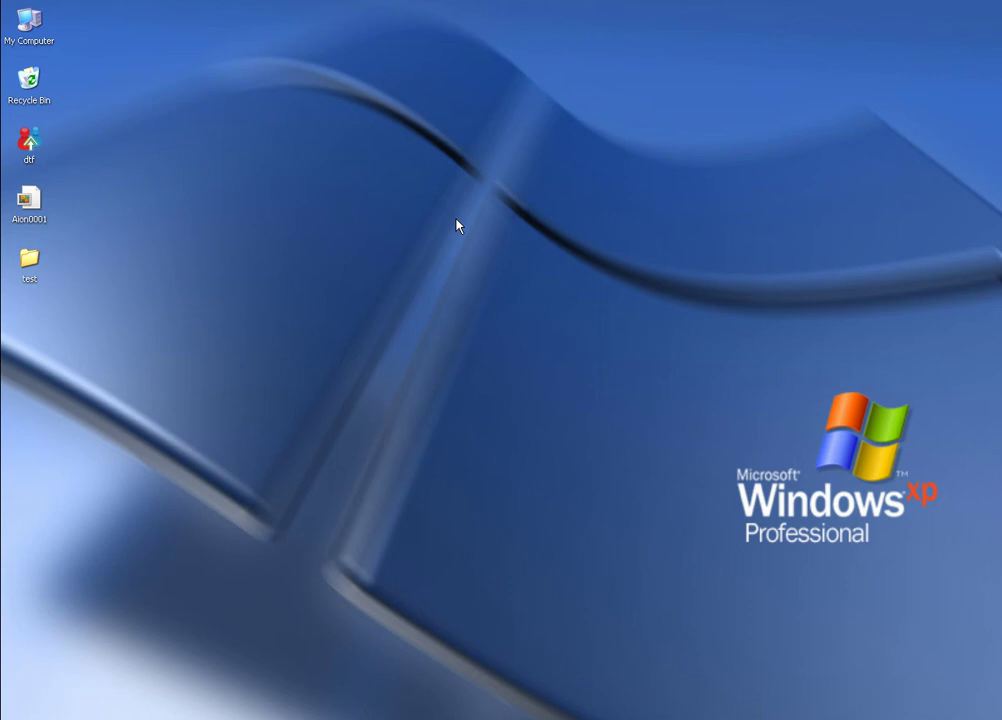
Launch dtf from the desktop, allow the file to run, and create a new upload session.
double_click(24, 140)
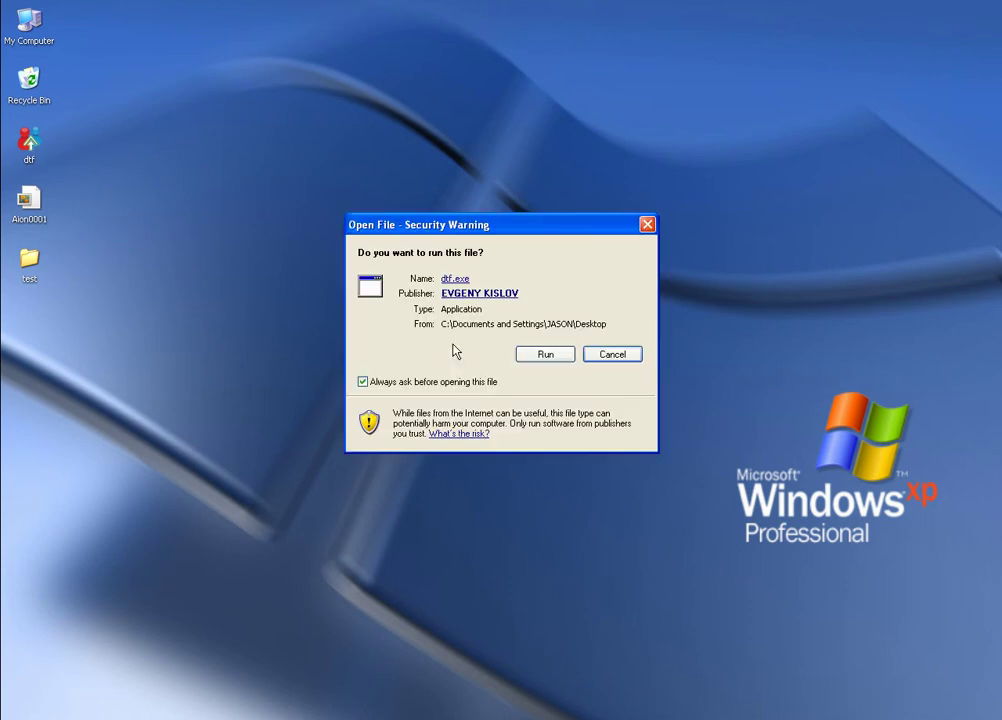
click(548, 358)
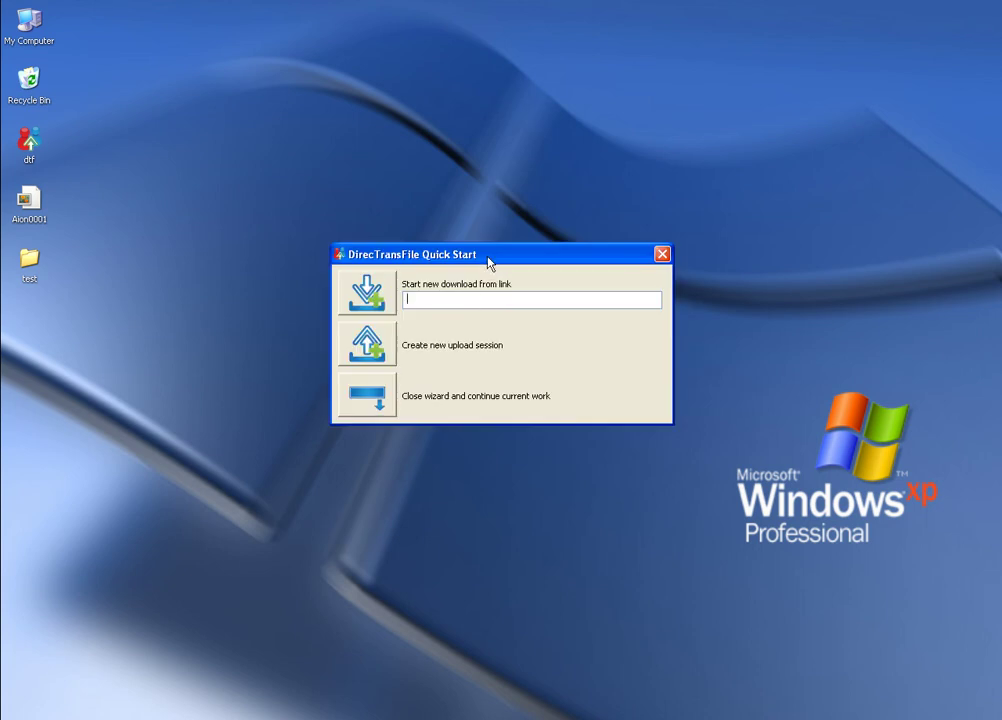
drag(490, 263, 490, 254)
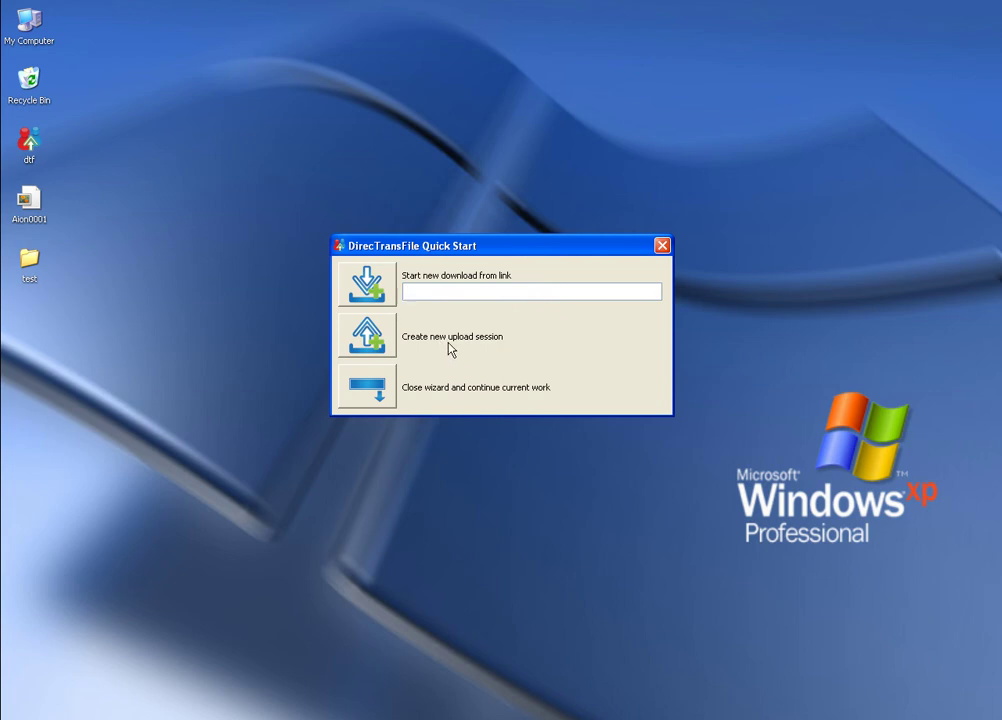
click(378, 341)
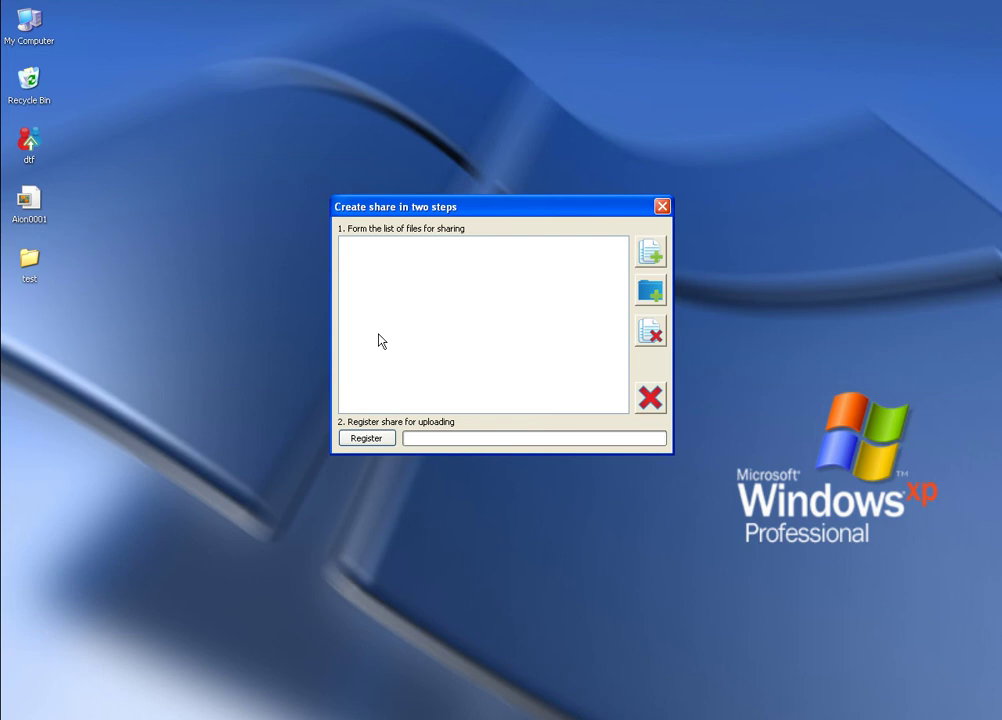
Add the Aion0001 image from the desktop to the list of files for sharing.
click(648, 252)
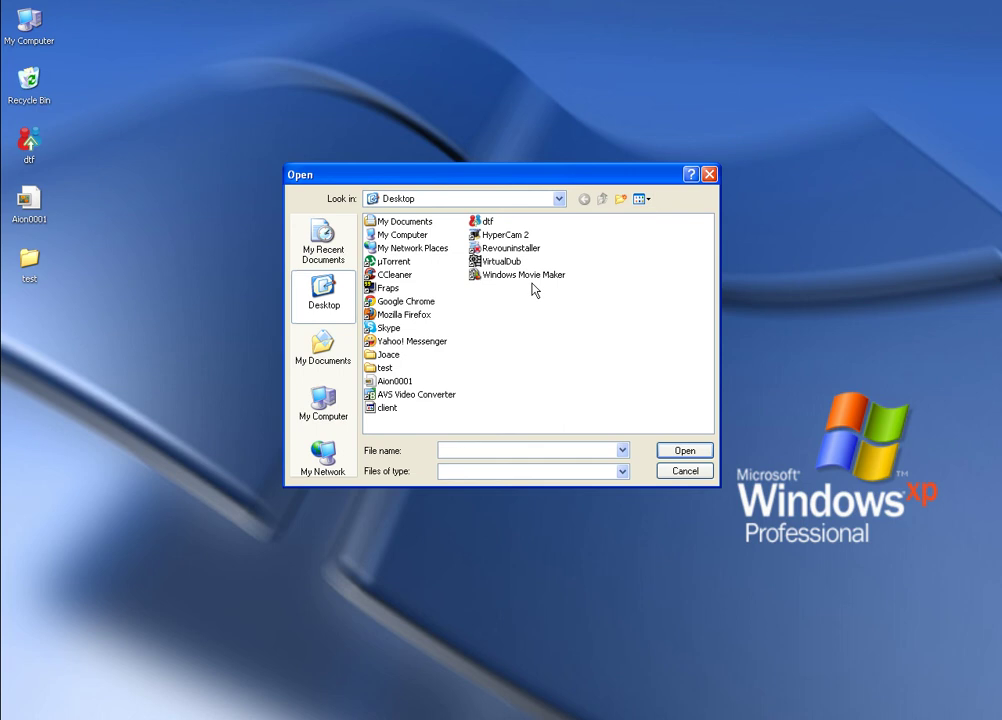
double_click(405, 381)
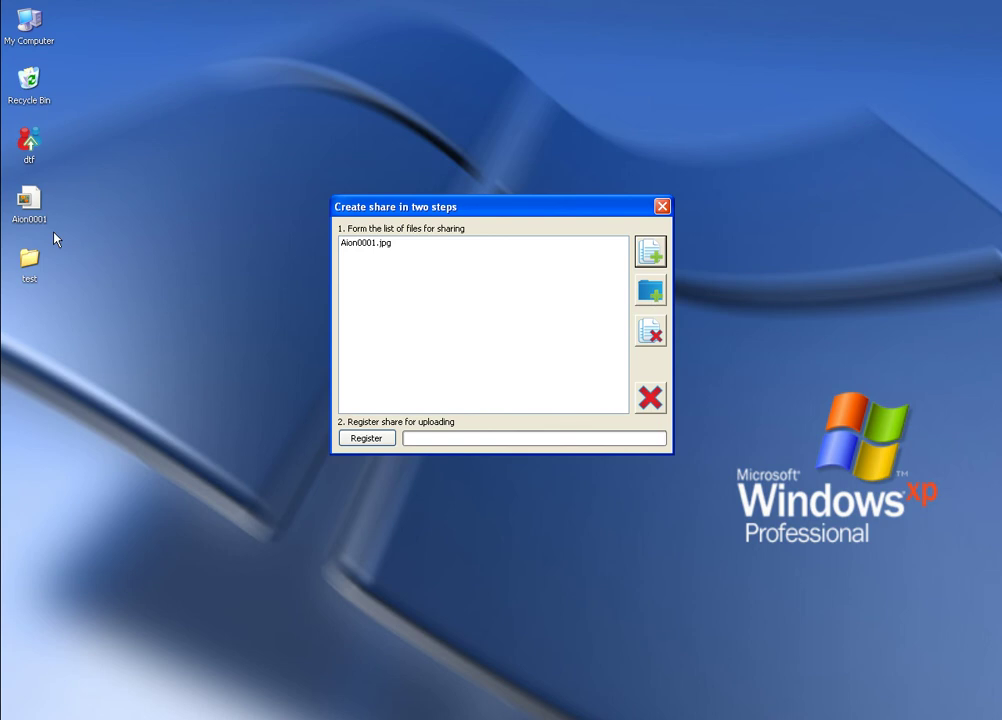
click(28, 200)
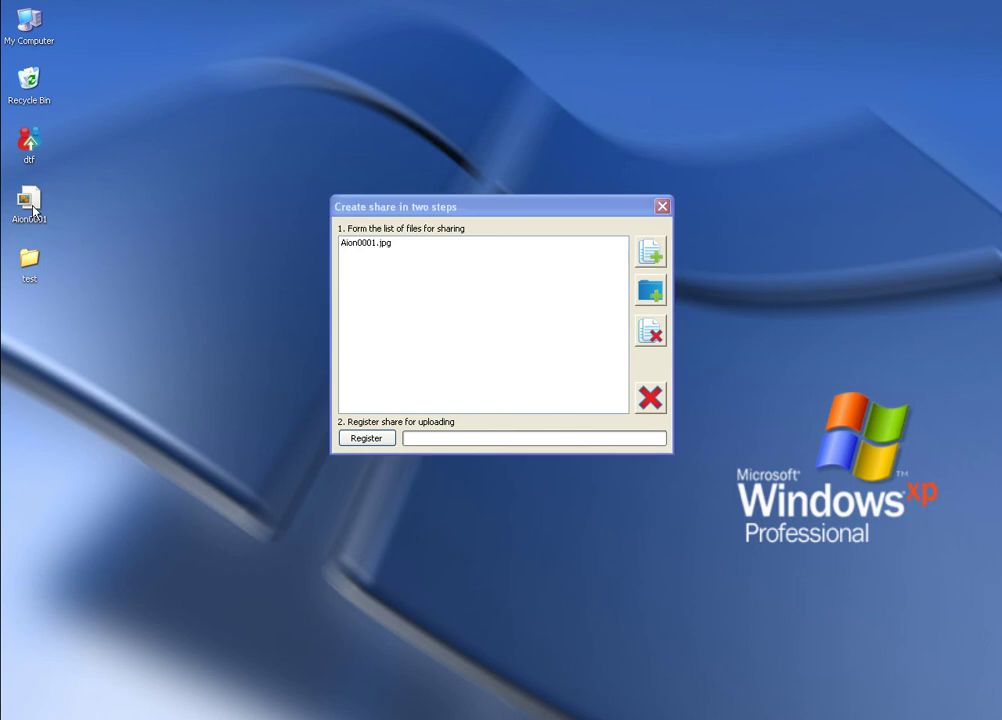
click(490, 278)
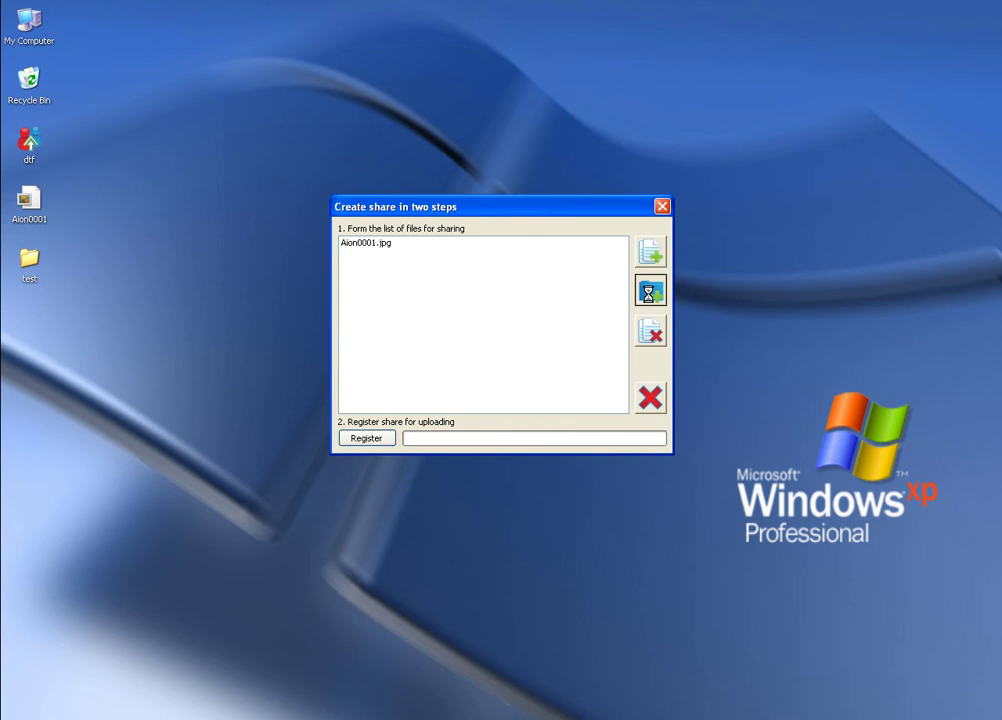
Add the test folder from the desktop to the list of files for sharing.
click(641, 292)
scroll(608, 312, down, 1)
scroll(608, 300, up, 1)
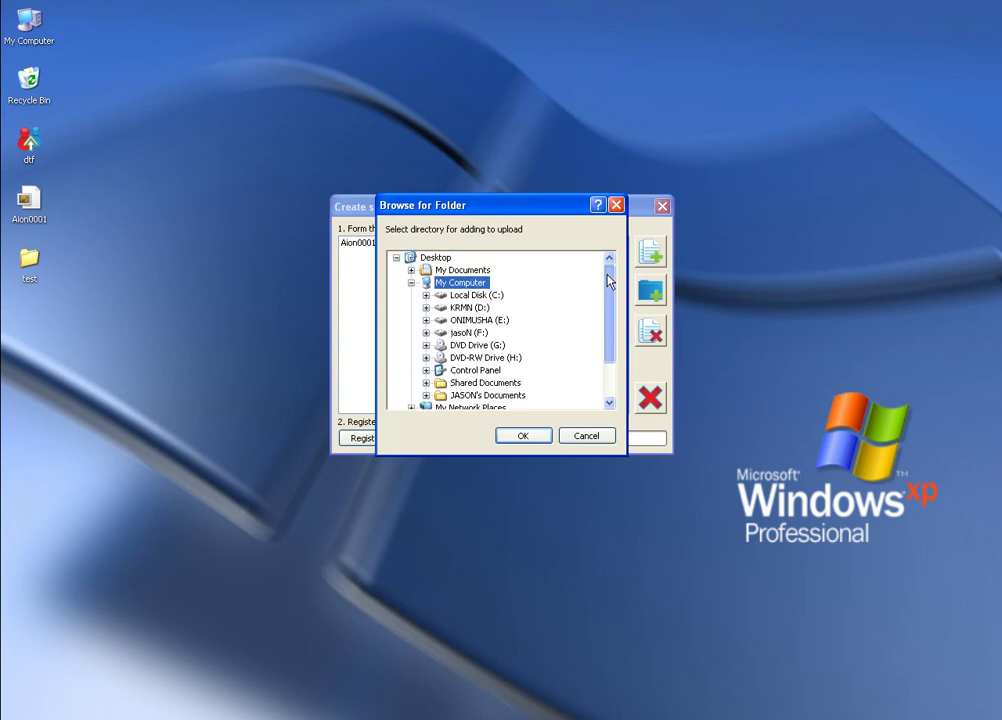
click(408, 260)
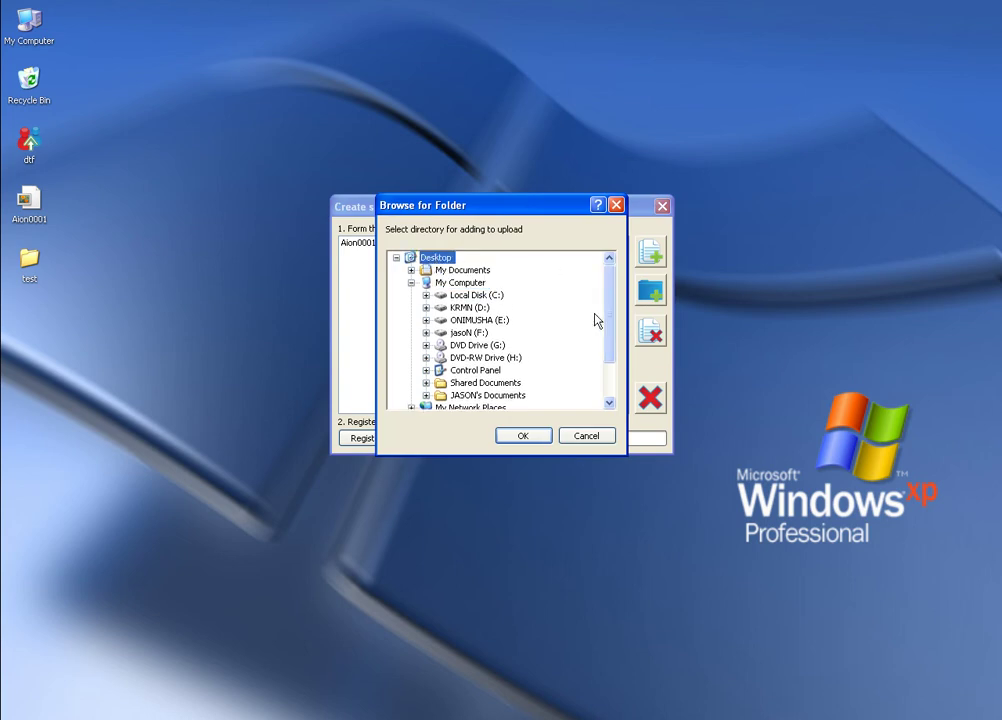
click(411, 283)
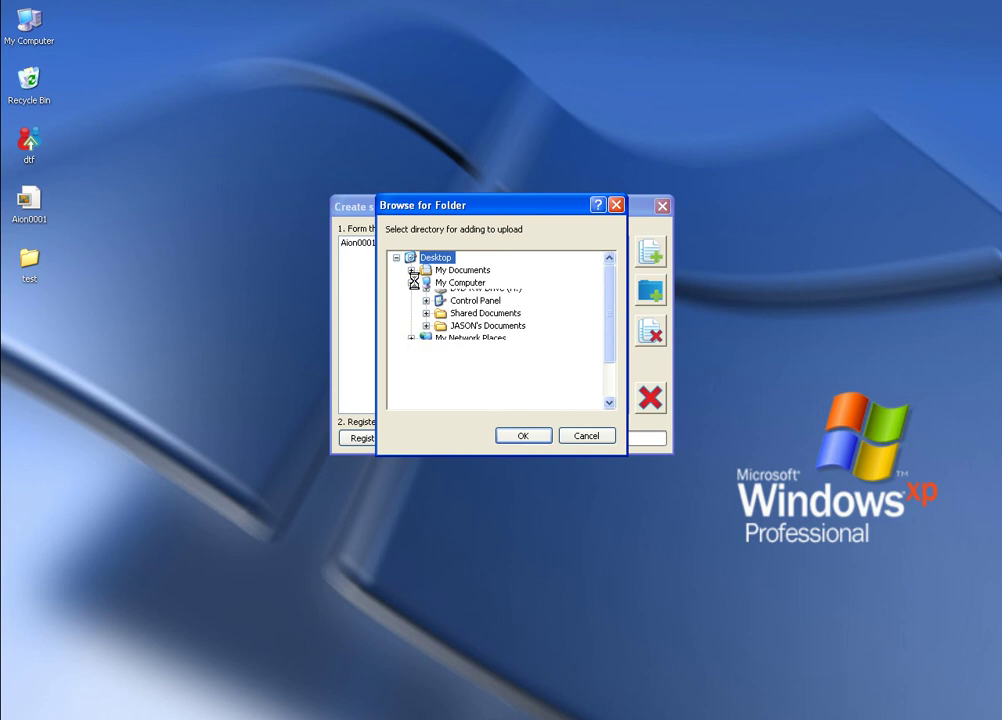
click(441, 333)
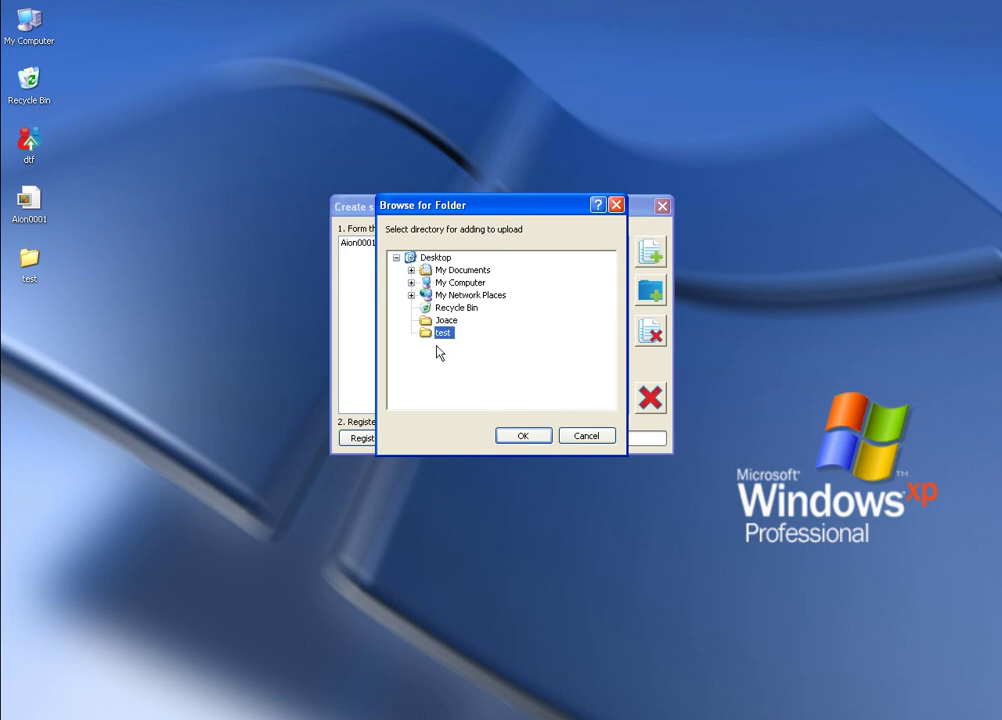
click(515, 437)
click(353, 271)
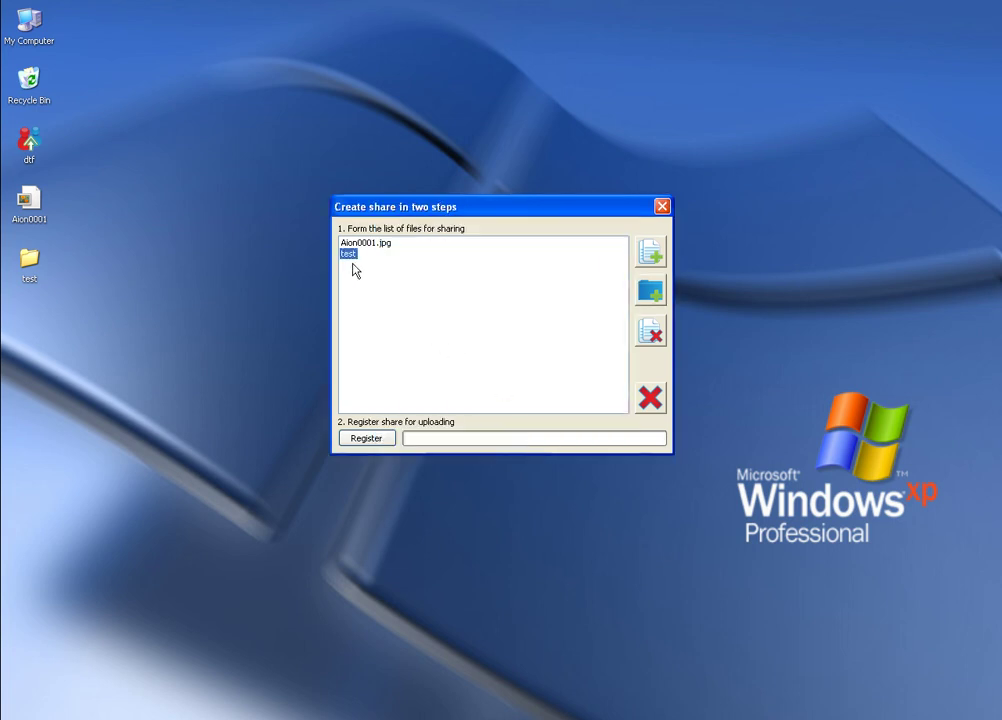
click(364, 247)
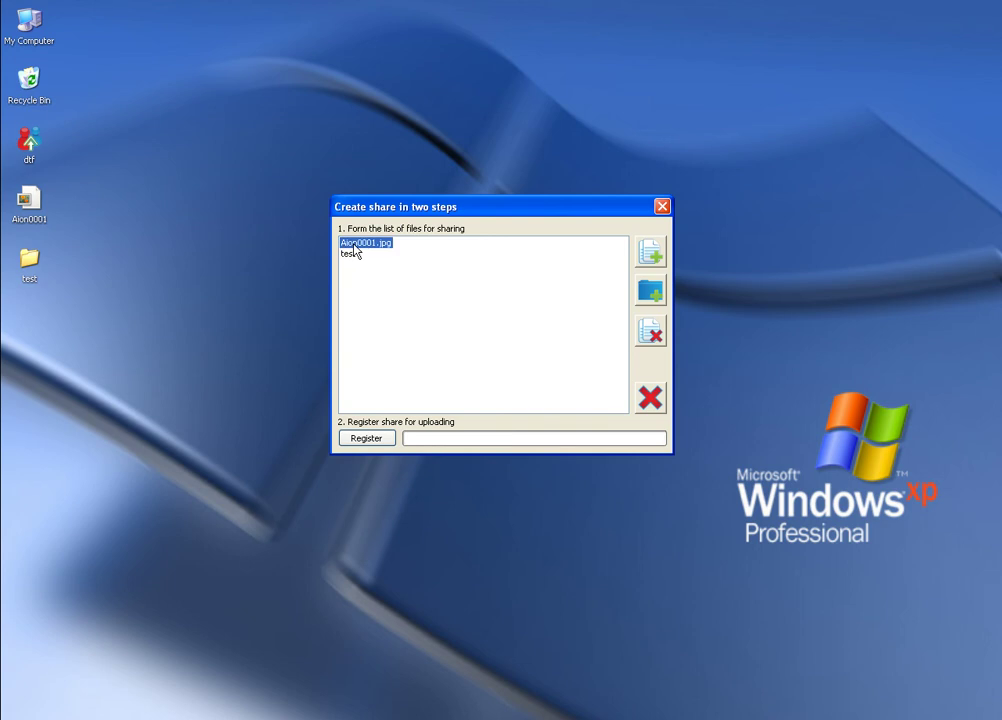
click(349, 255)
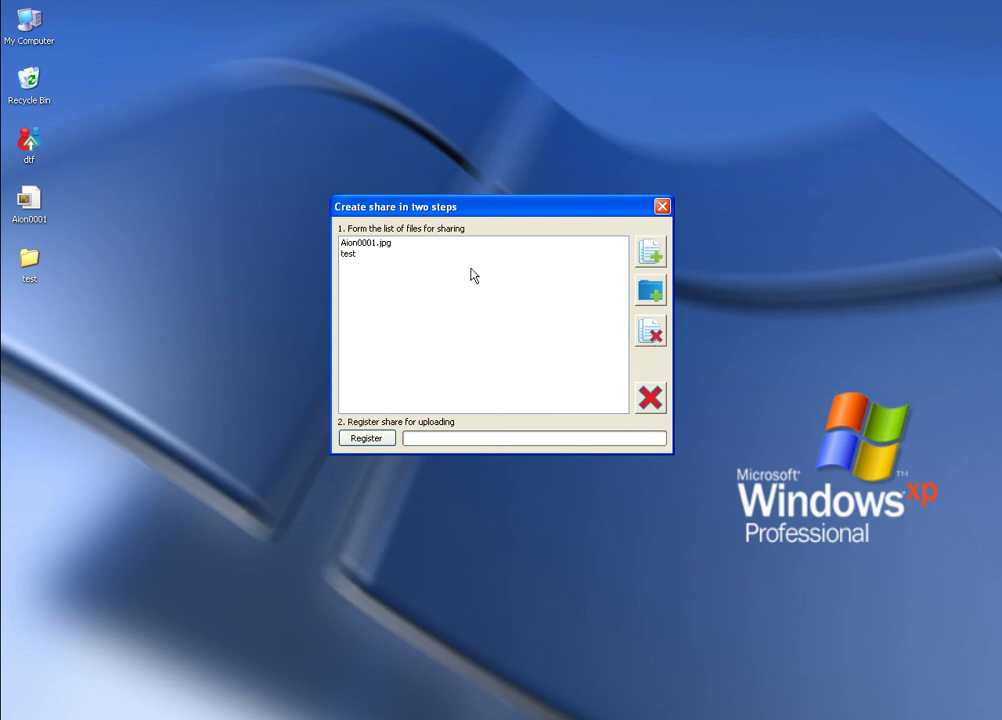
Remove the test folder from the list of files for sharing.
click(348, 256)
click(653, 338)
click(344, 248)
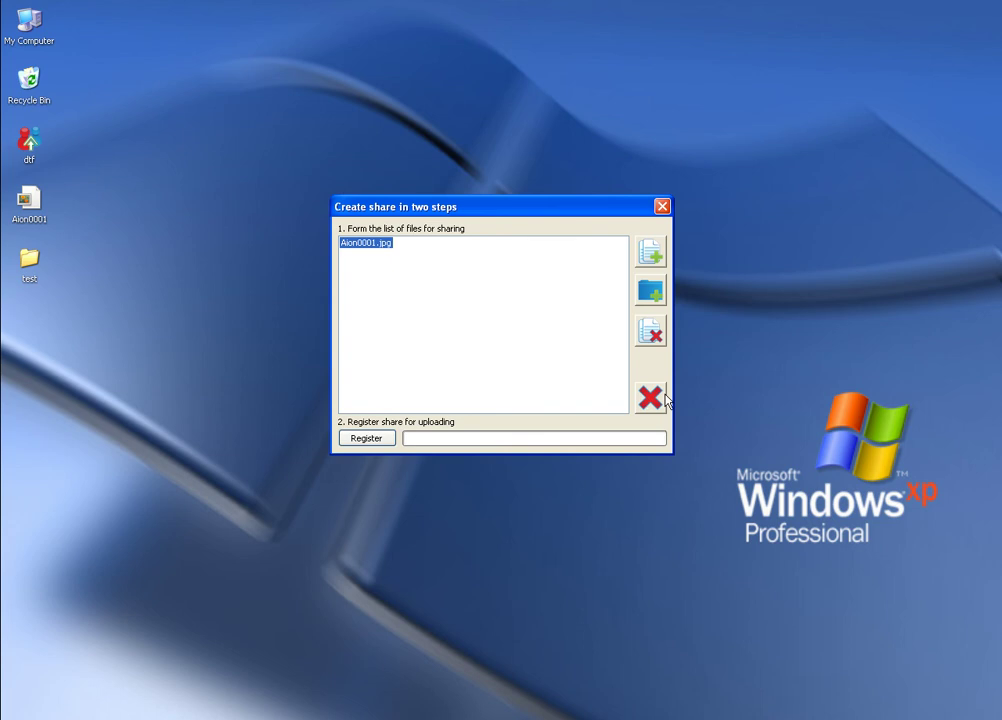
click(505, 350)
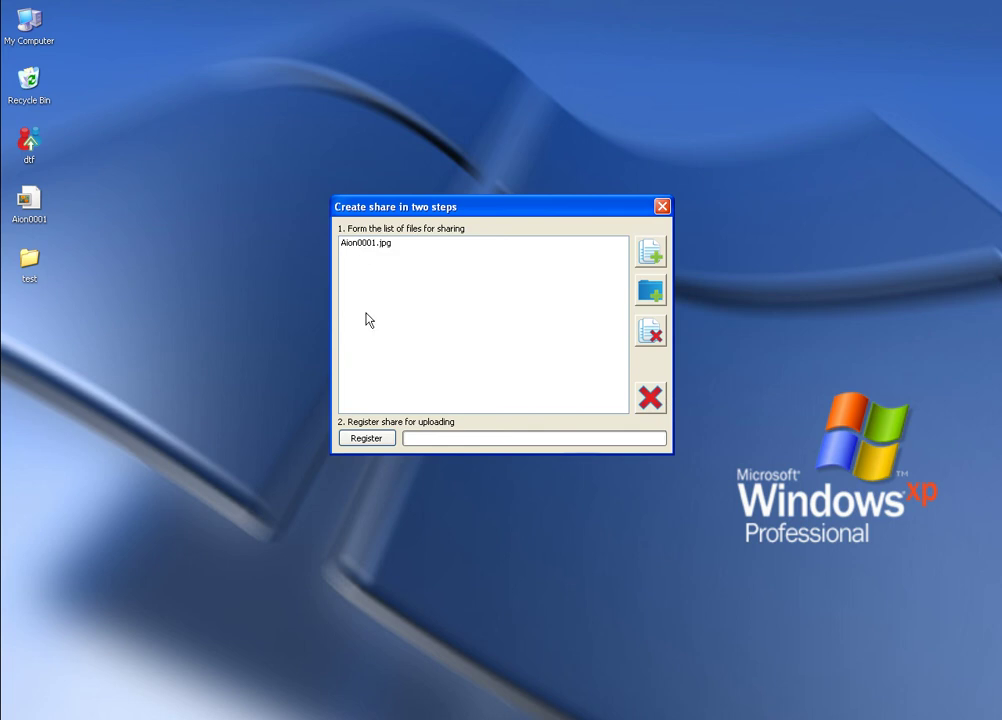
Register the share for uploading and copy its generated upload name.
click(366, 438)
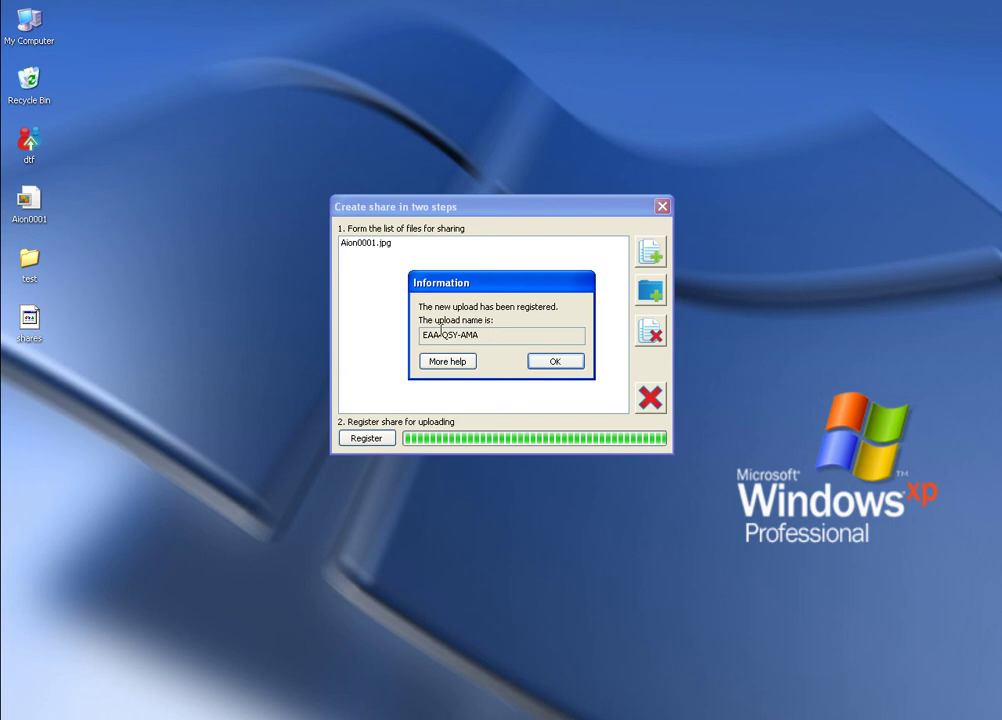
drag(480, 335, 427, 335)
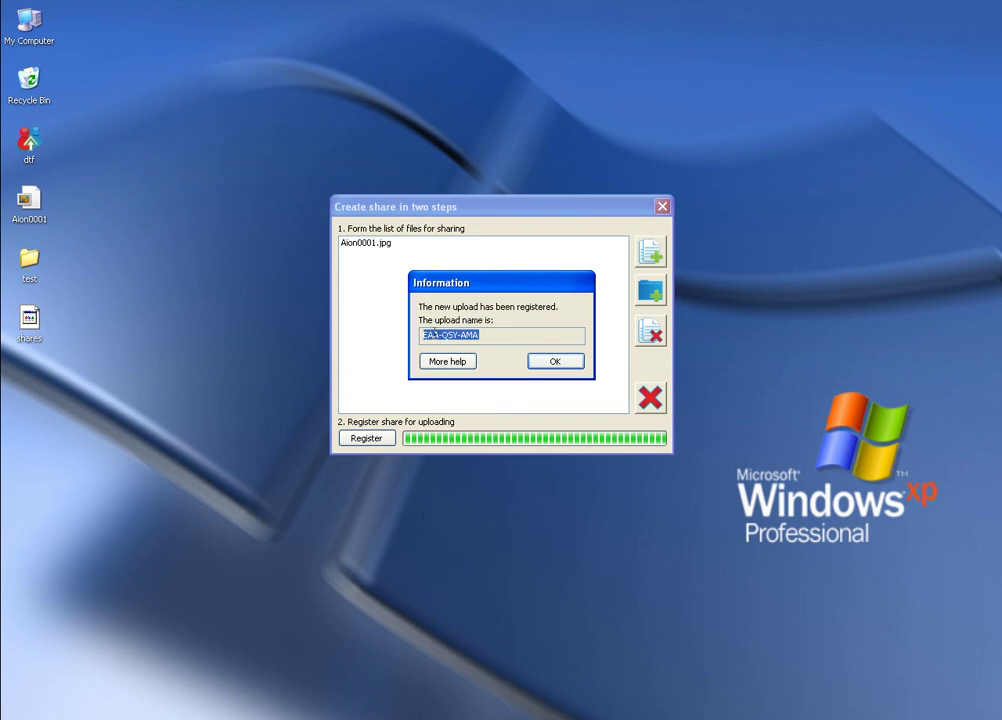
right_click(453, 333)
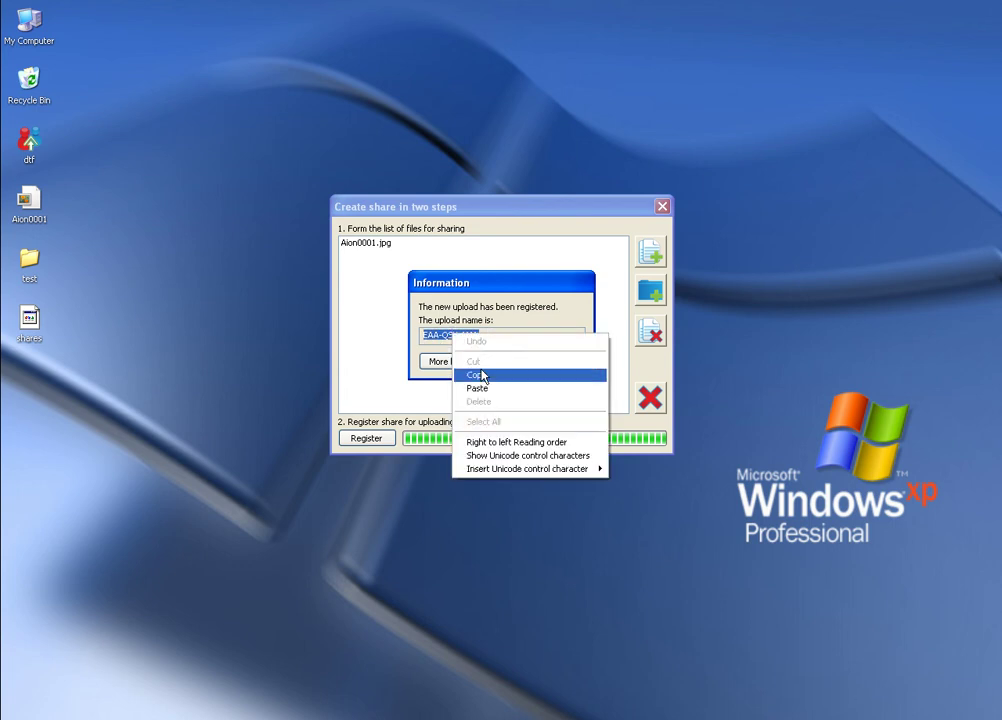
click(470, 375)
Create a new text document named "dtf cod" on the desktop and open it.
click(8, 400)
right_click(8, 400)
mouse_move(89, 510)
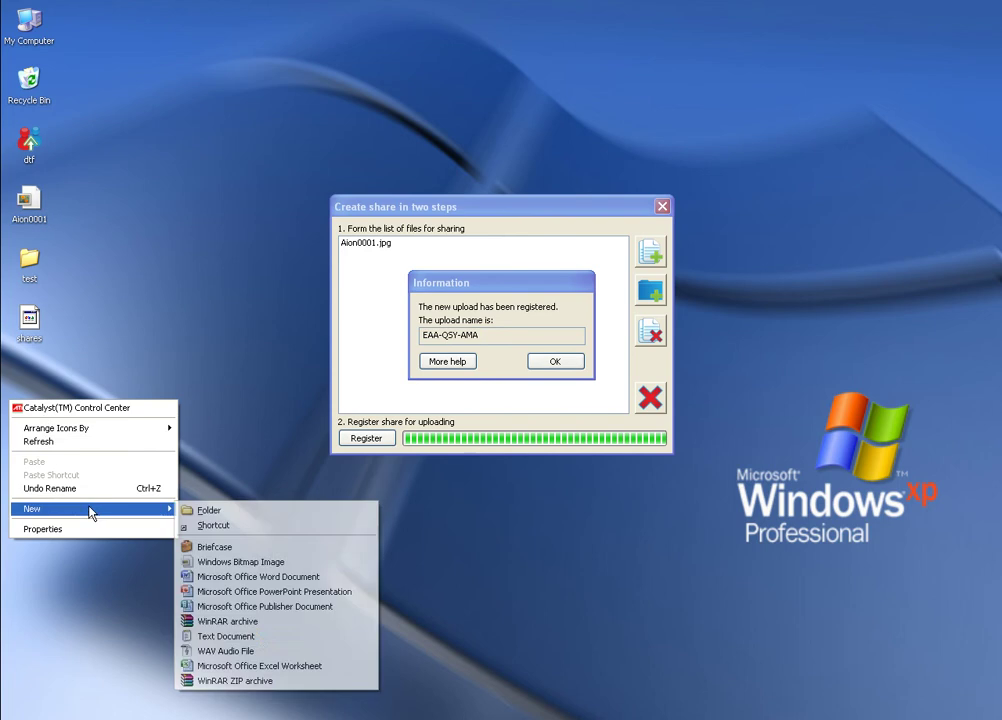
click(254, 636)
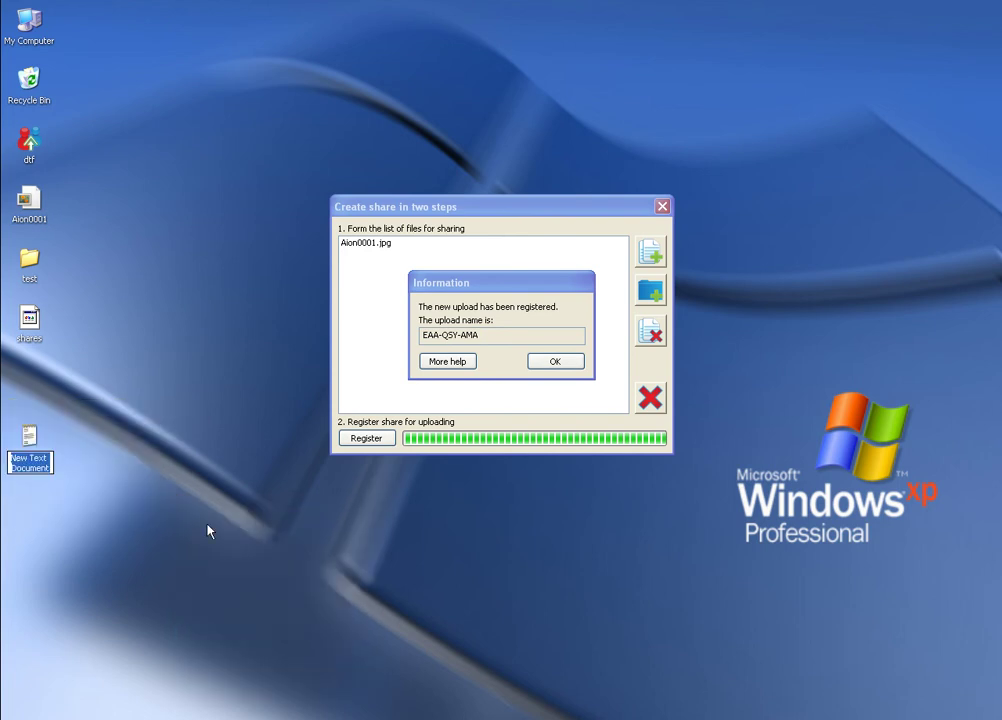
text(dtf c)
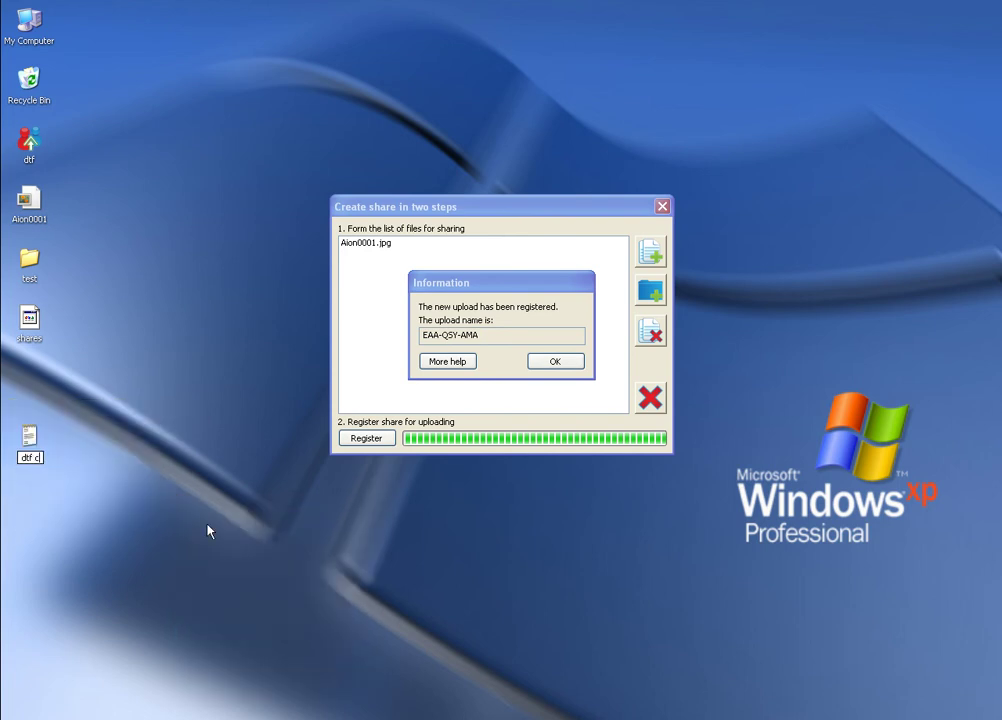
text(od)
key(Return)
key(Return)
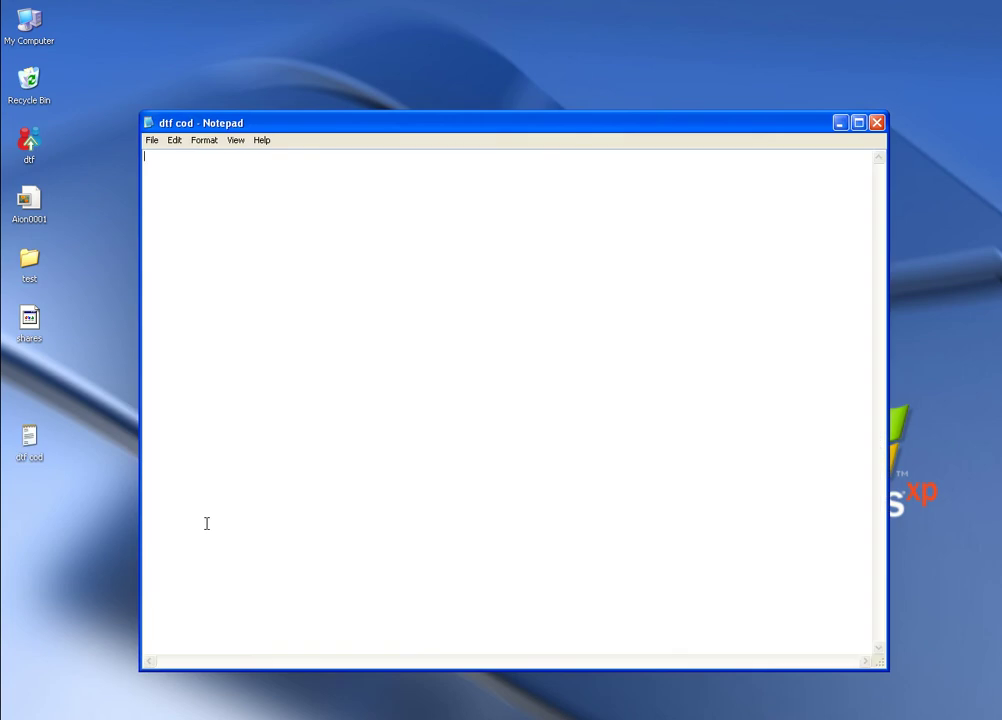
Paste the copied upload name into the dtf cod document, save it, and minimize its window.
right_click(324, 289)
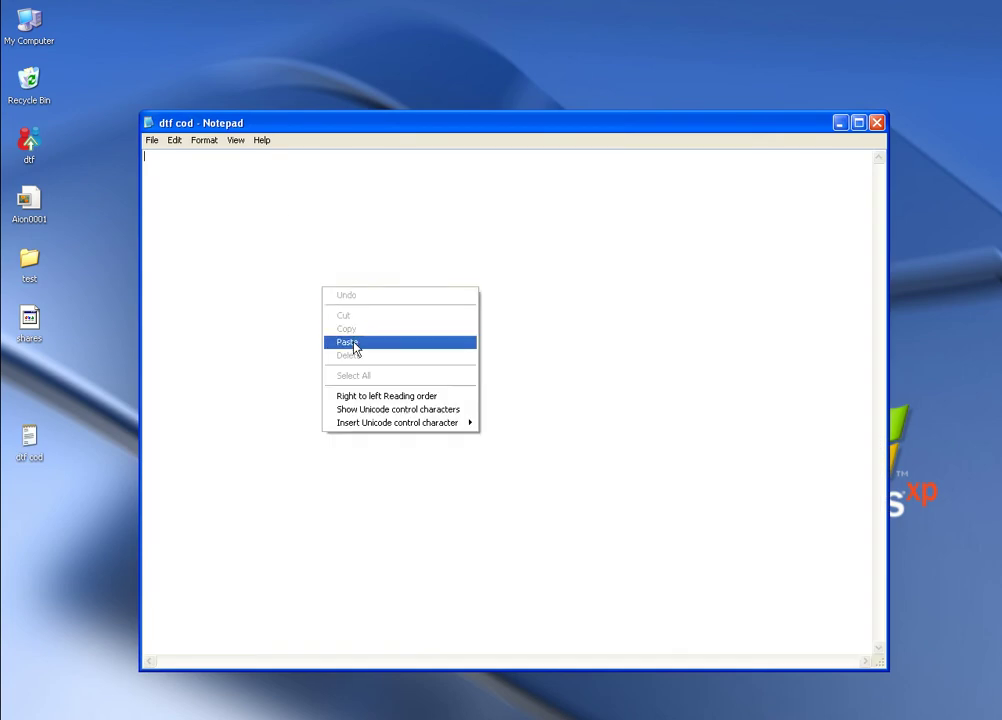
click(349, 341)
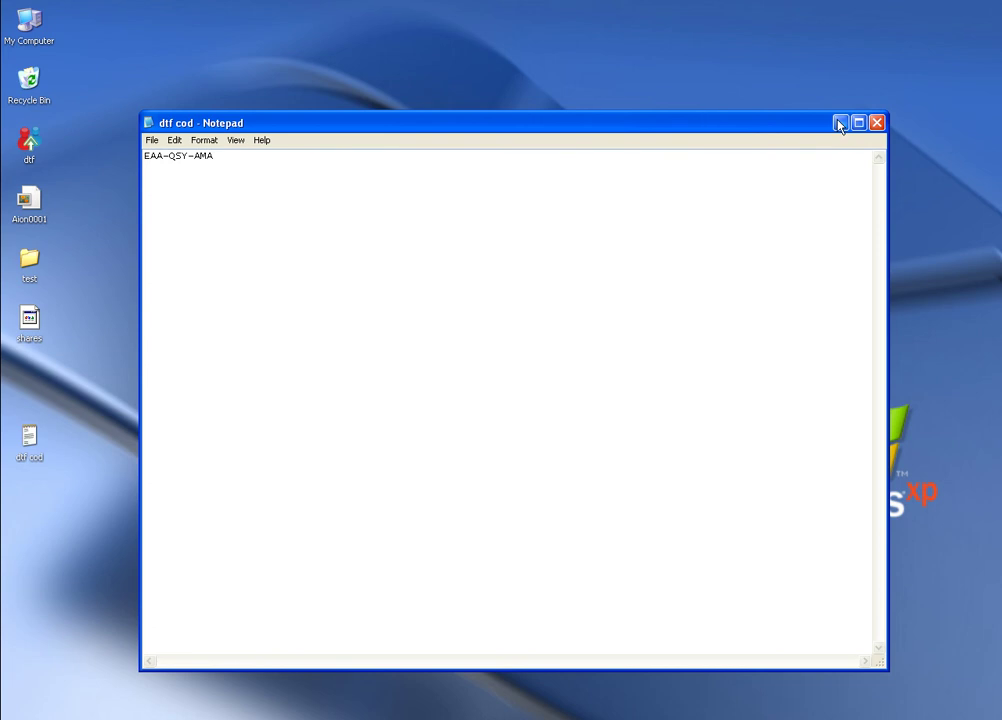
click(152, 140)
click(165, 183)
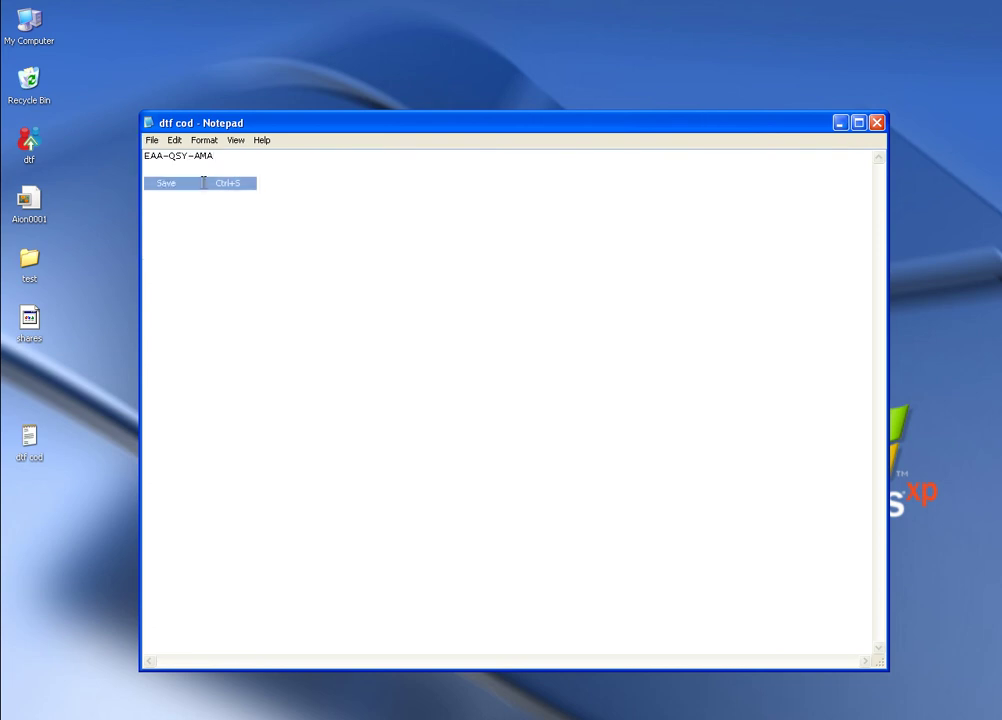
click(840, 122)
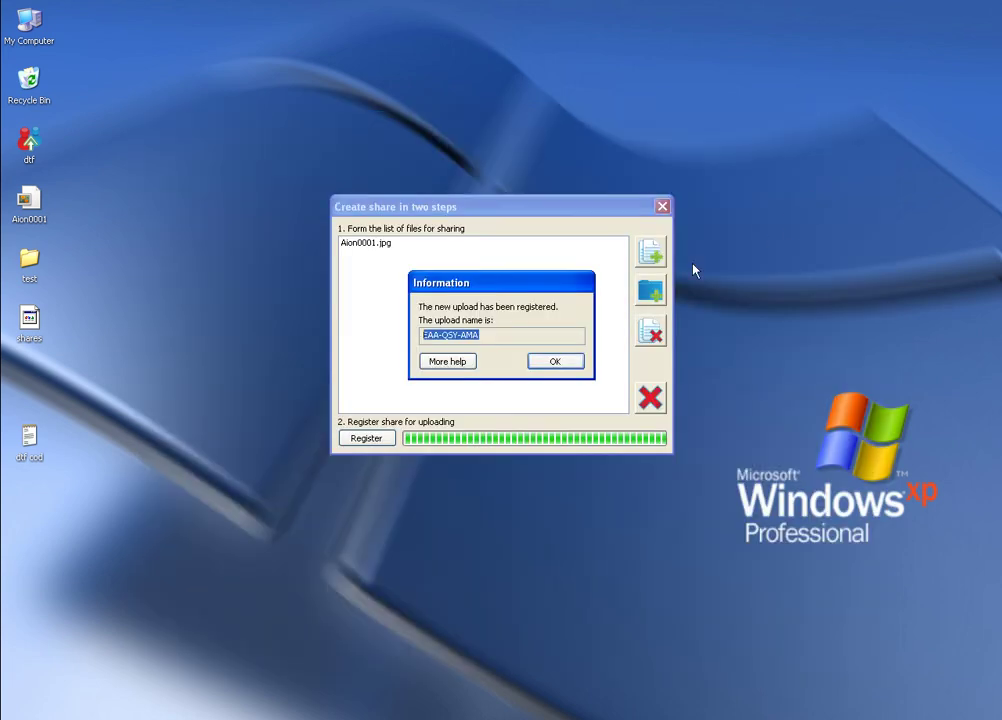
Dismiss the registration message and paste the copied upload name as the new download link in a reopened Quick wizard.
click(555, 361)
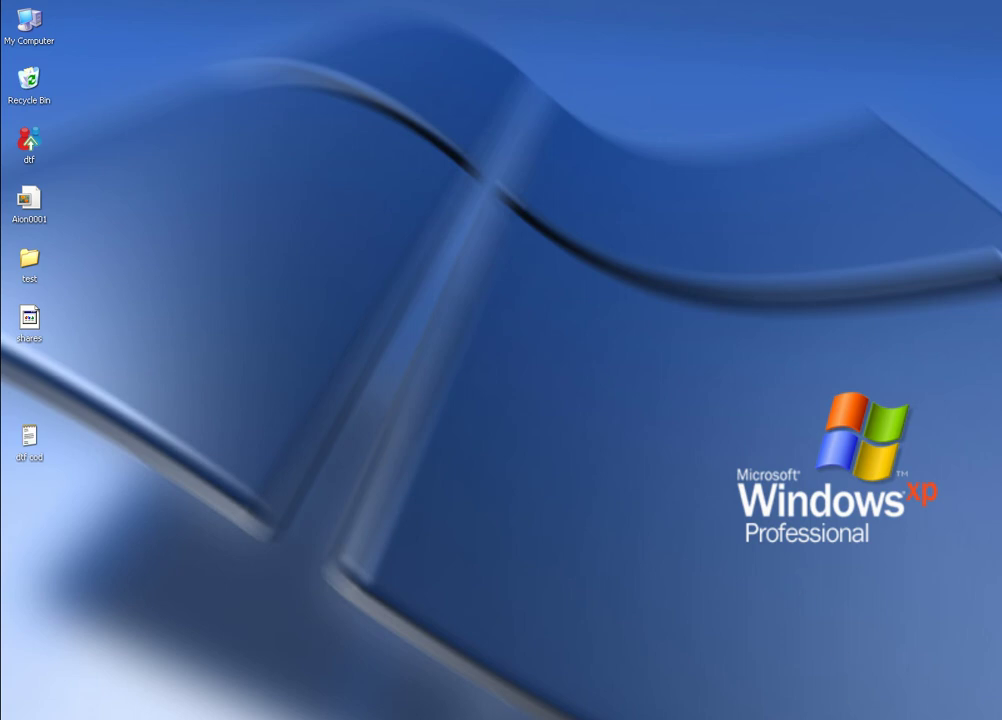
right_click(870, 715)
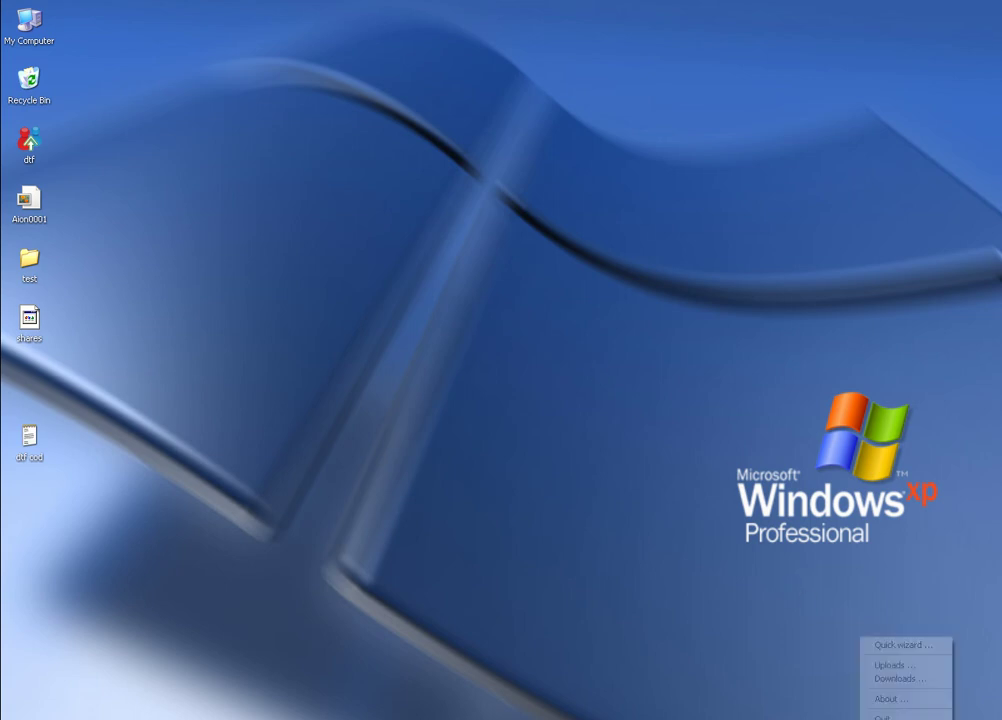
click(903, 645)
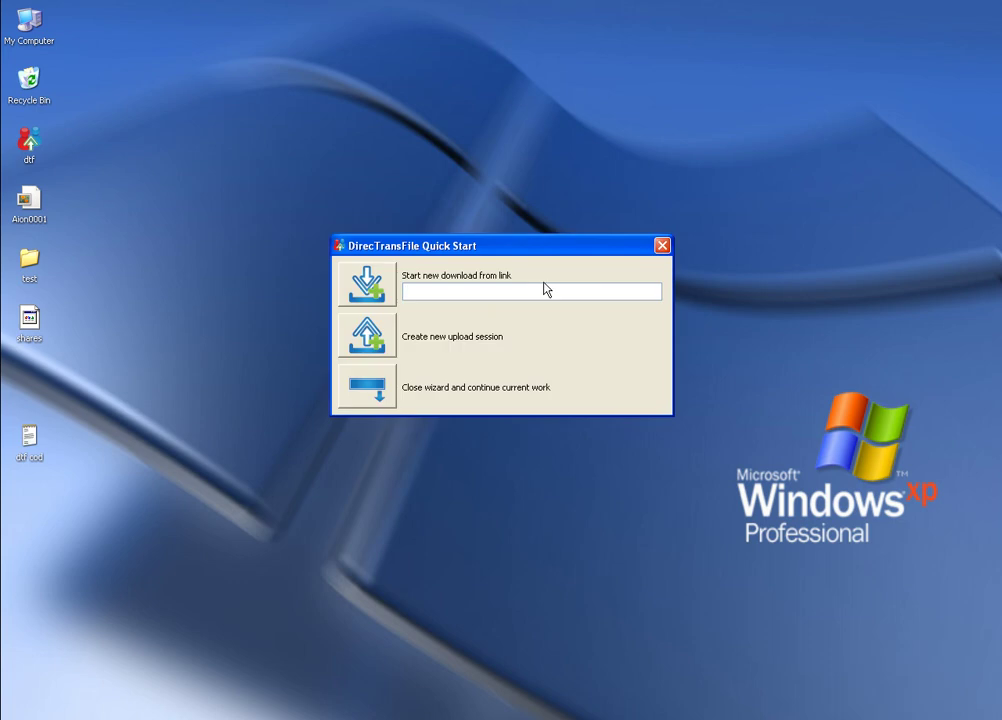
drag(532, 246, 487, 248)
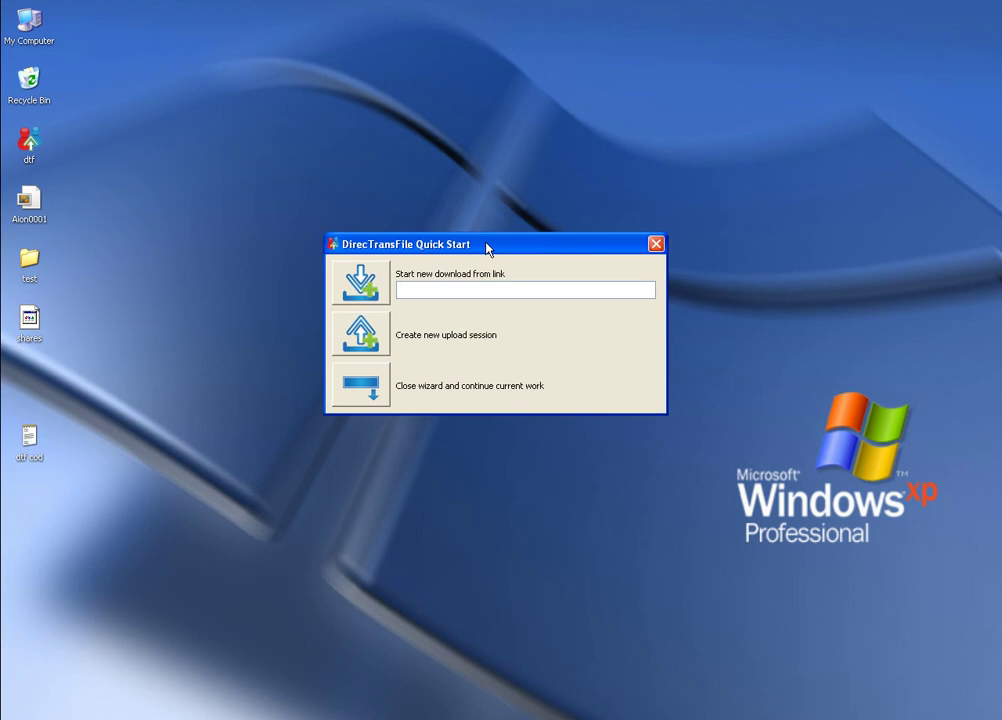
mouse_move(501, 252)
mouse_down()
mouse_move(500, 238)
mouse_move(489, 255)
mouse_up()
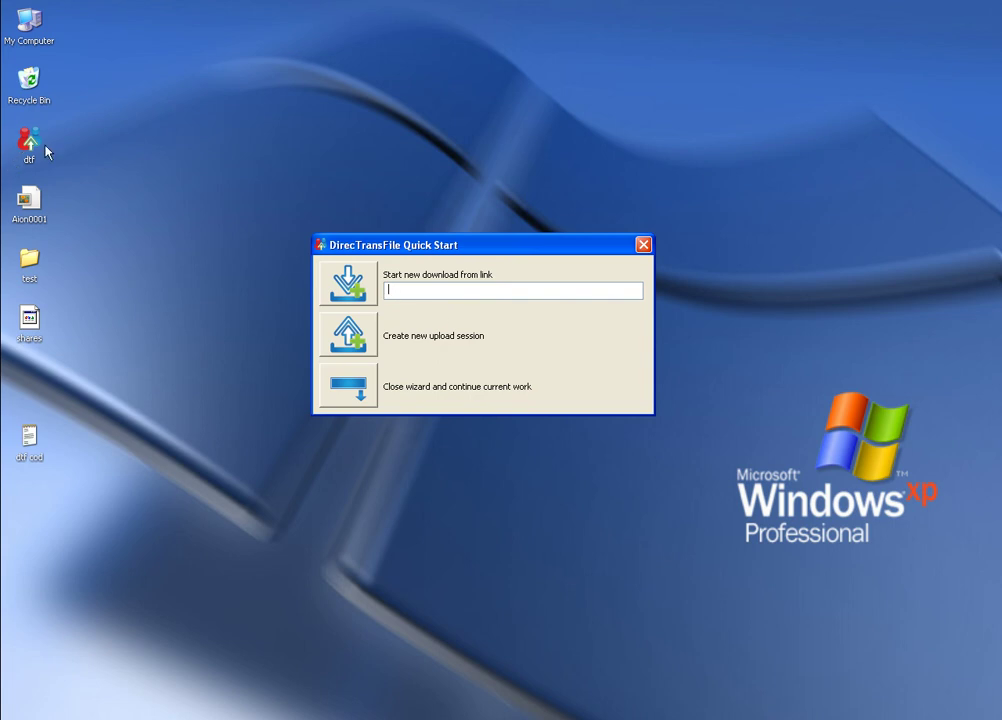
drag(388, 242, 402, 240)
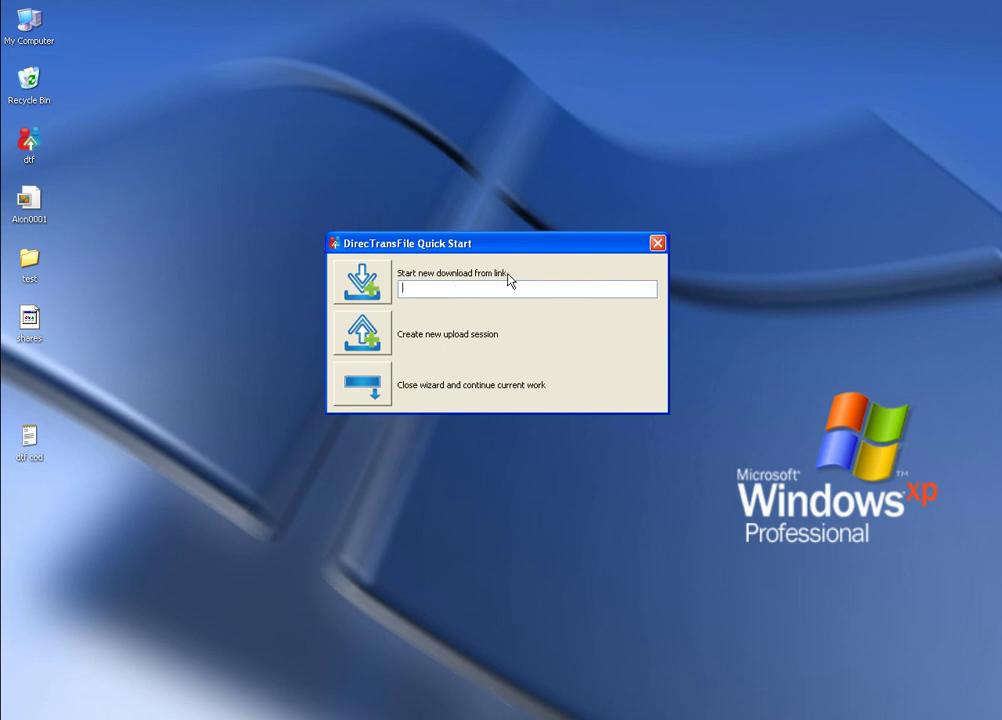
right_click(452, 290)
click(505, 346)
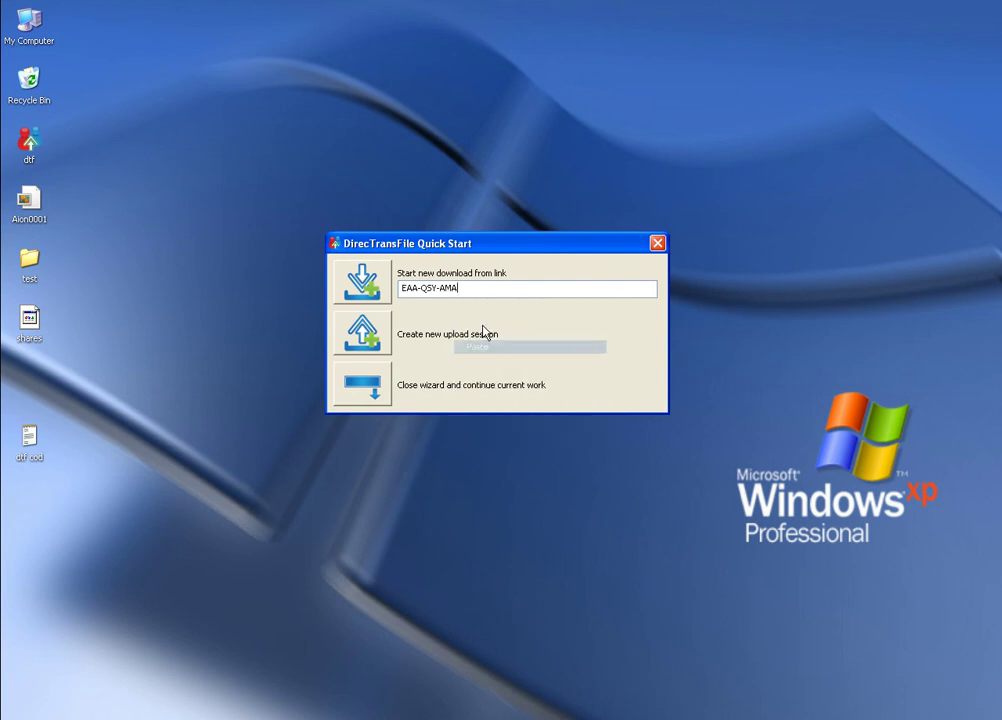
Check the pasted download link against the upload name saved in the dtf cod document, and return to the link entry.
drag(399, 288, 457, 292)
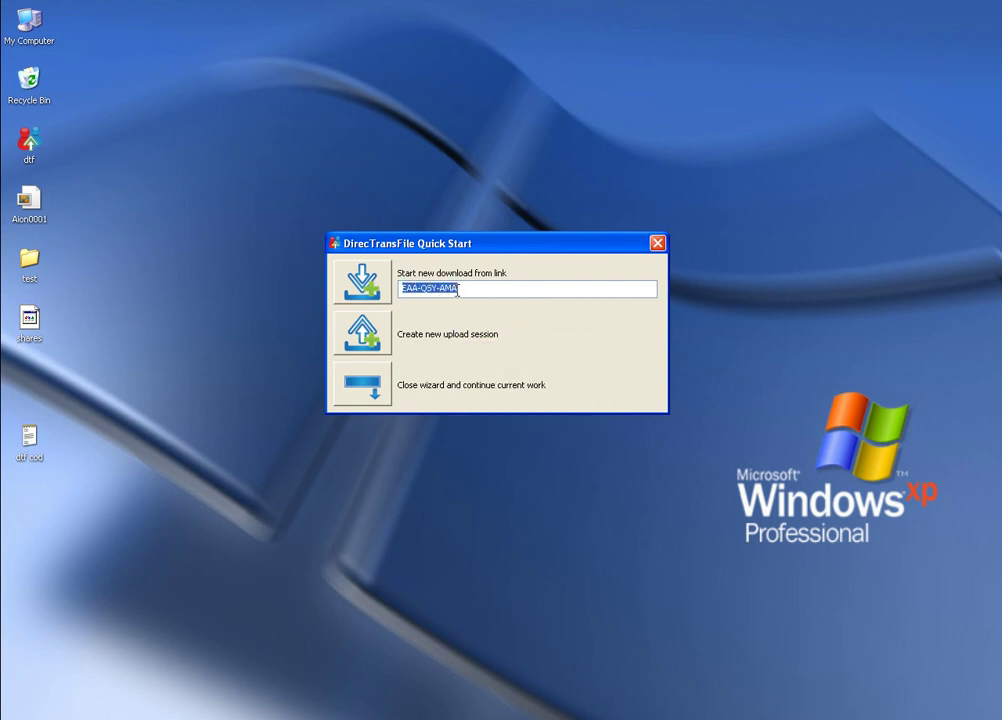
click(466, 287)
key(alt+Tab)
click(877, 121)
click(508, 291)
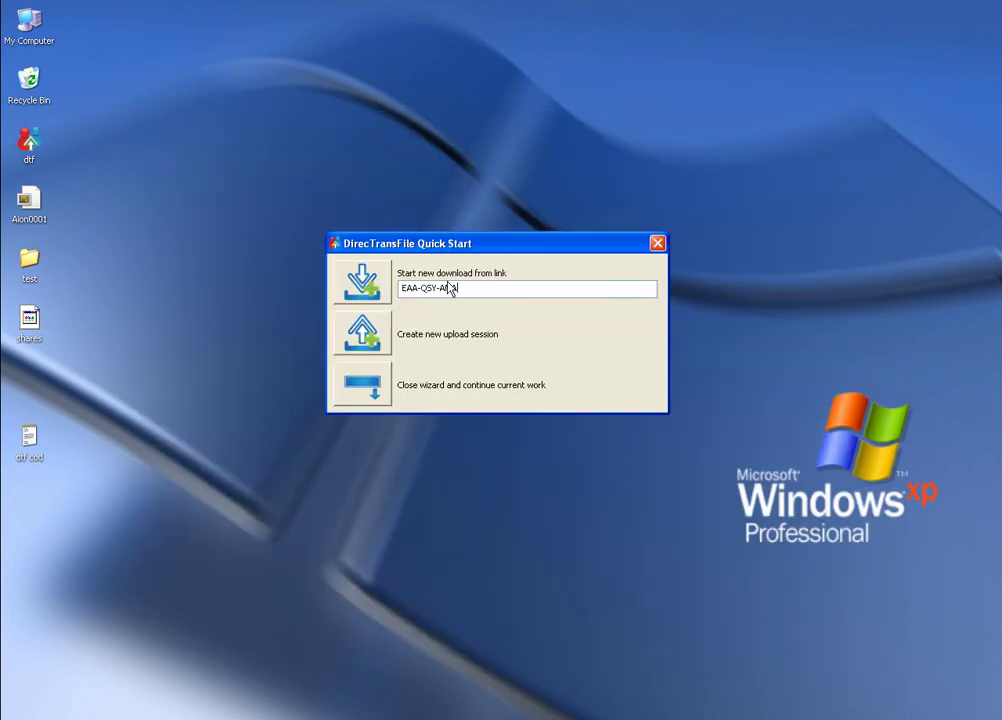
Start the new download from the pasted link and confirm the folder selection for it.
click(362, 285)
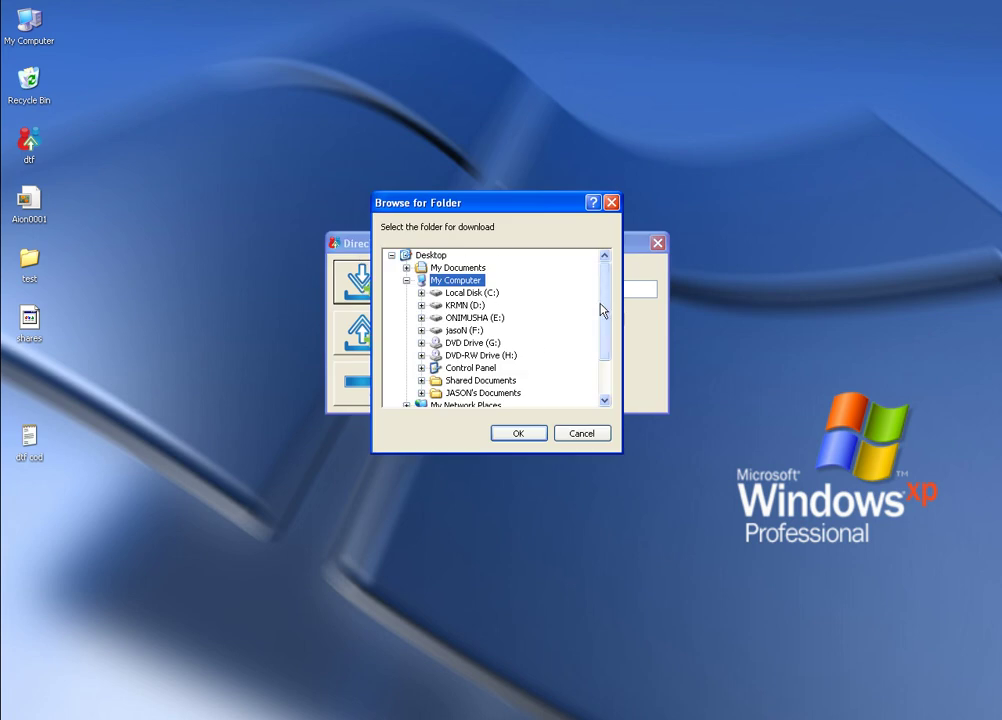
scroll(604, 311, down, 1)
scroll(604, 311, up, 1)
click(533, 432)
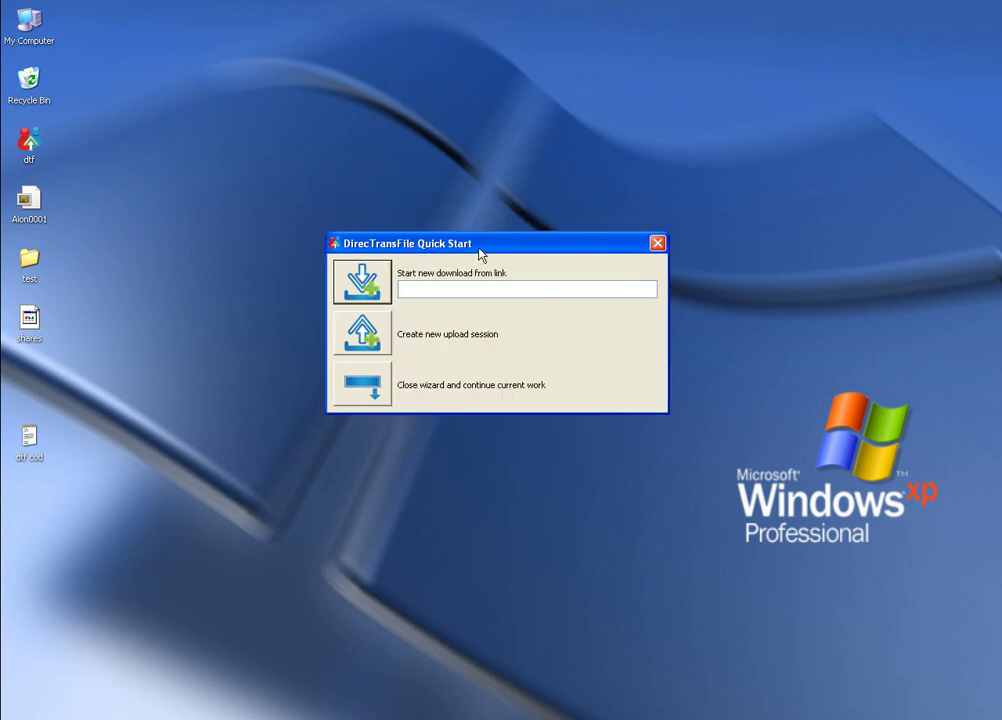
Close the Quick Start wizard and quit DirecTransFile completely.
drag(479, 245, 484, 279)
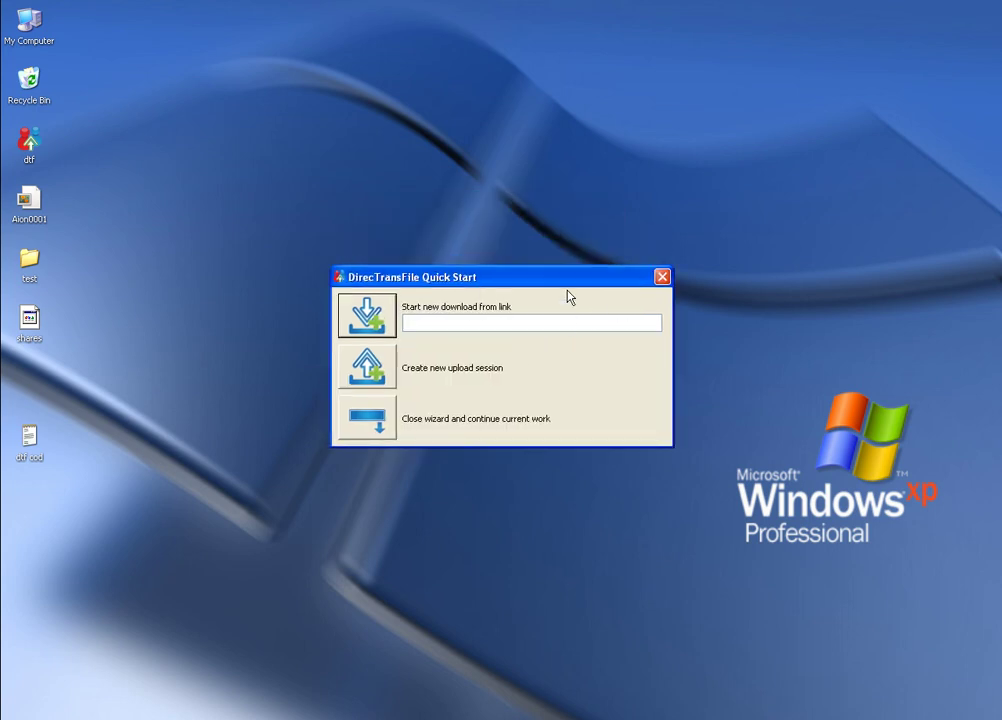
mouse_move(589, 270)
mouse_down()
mouse_move(564, 273)
mouse_move(557, 246)
mouse_move(590, 257)
mouse_up()
click(669, 252)
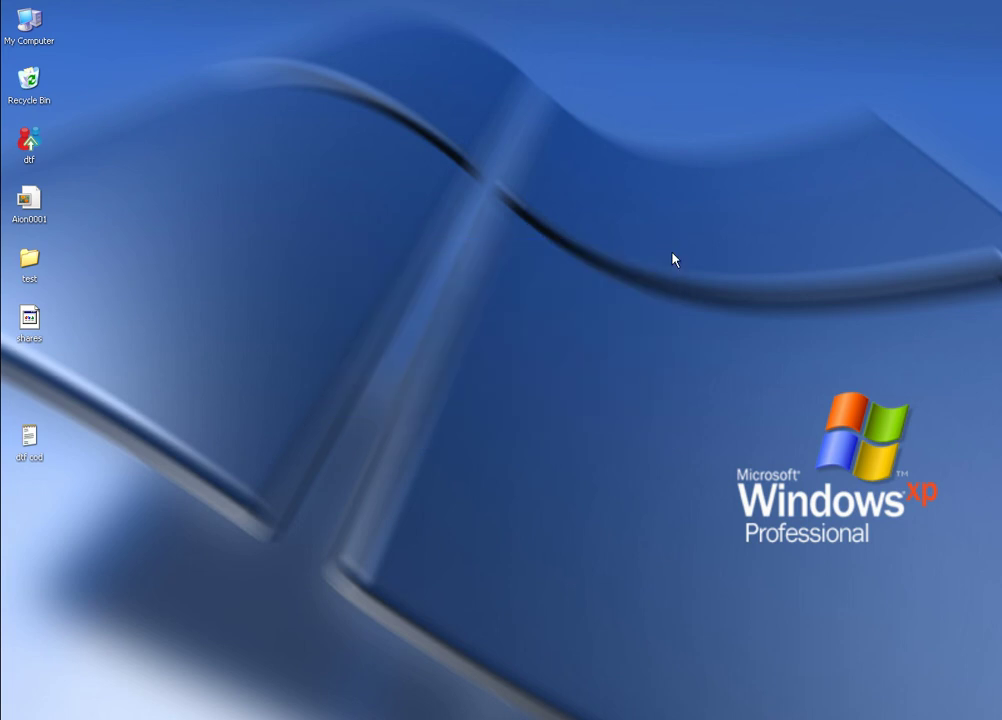
right_click(858, 719)
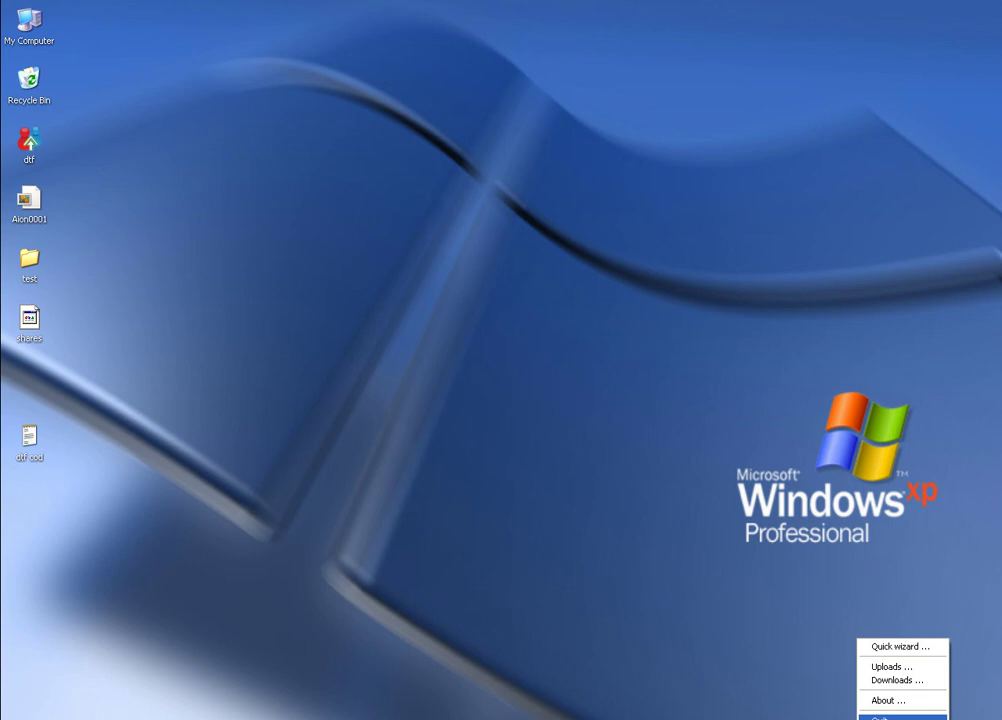
click(900, 717)
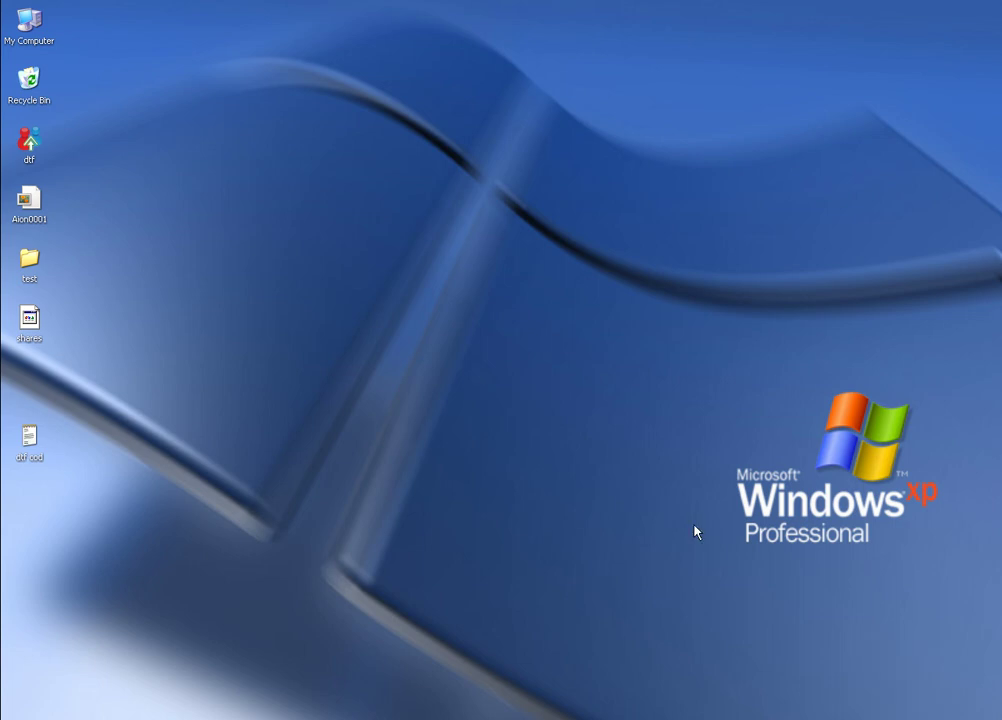
right_click(420, 217)
click(460, 252)
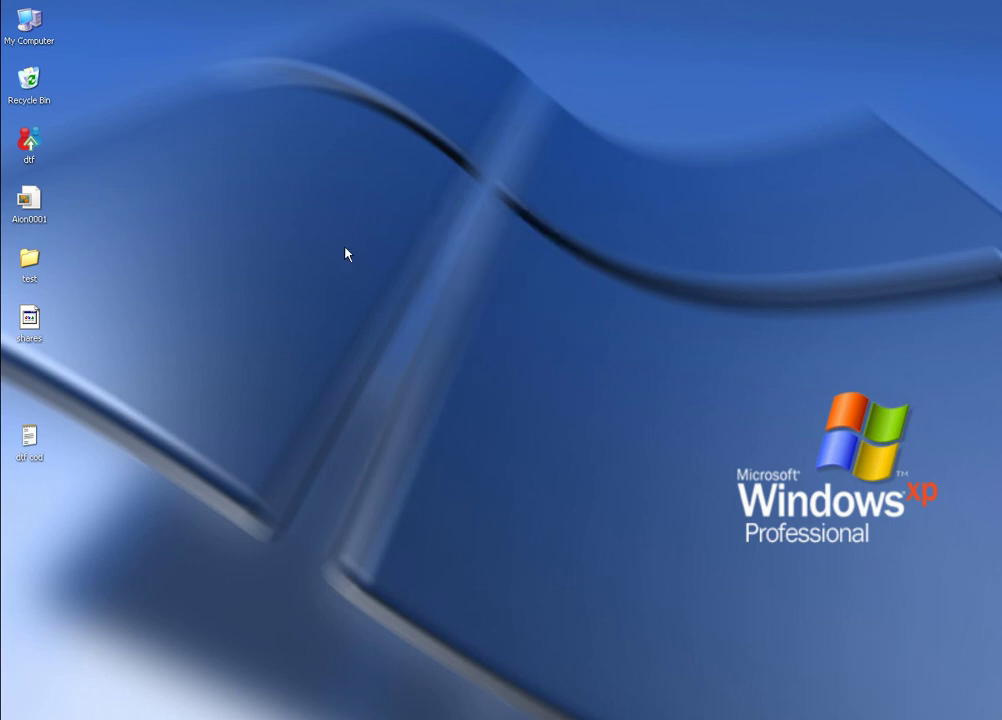